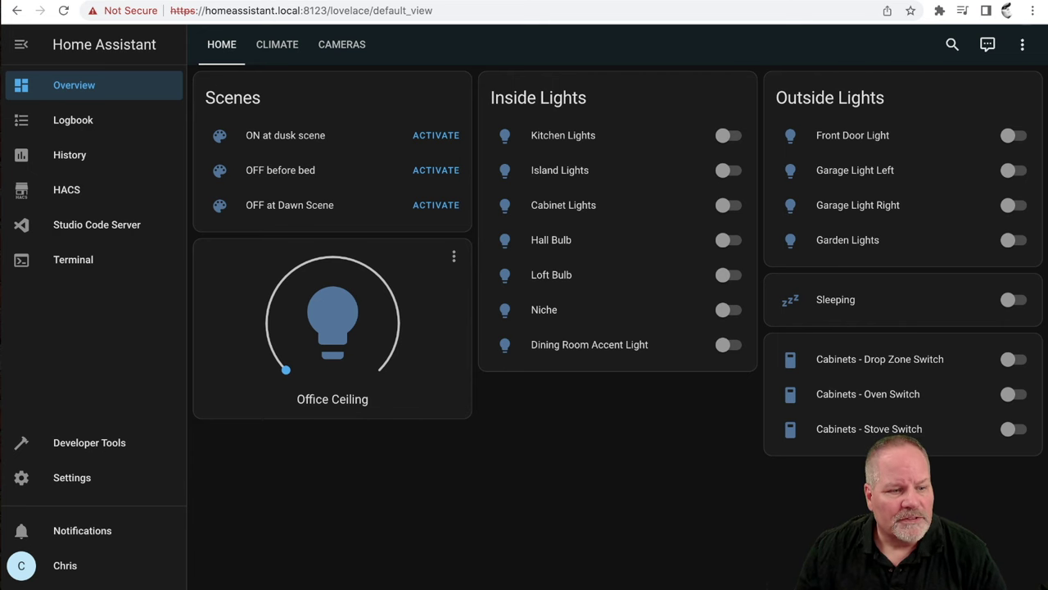
Step: Search the addable integrations for "hue" and open the documentation of the Emulated Hue integration
left_click(72, 477)
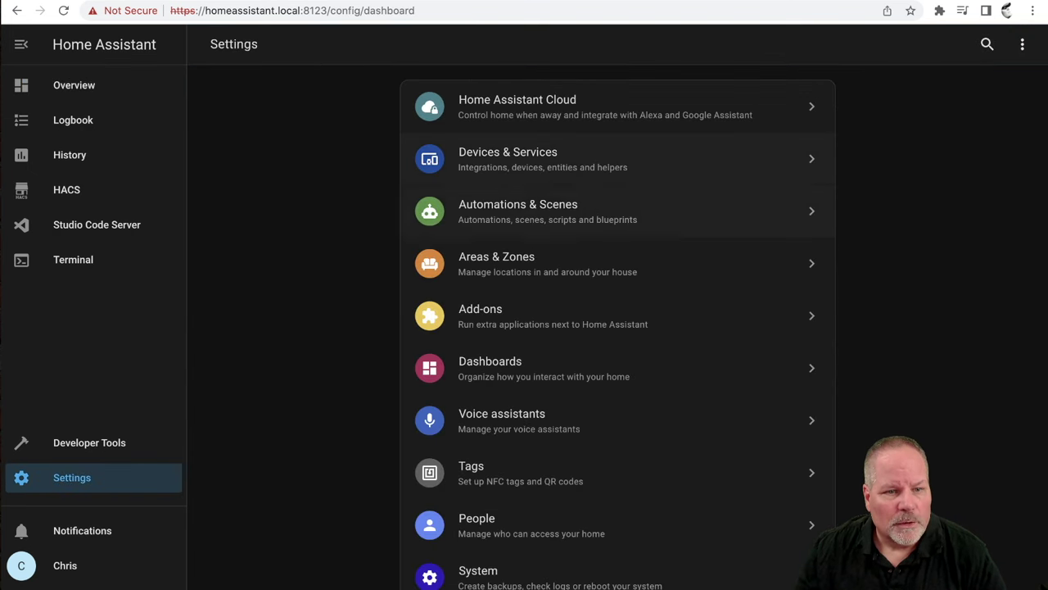
left_click(508, 159)
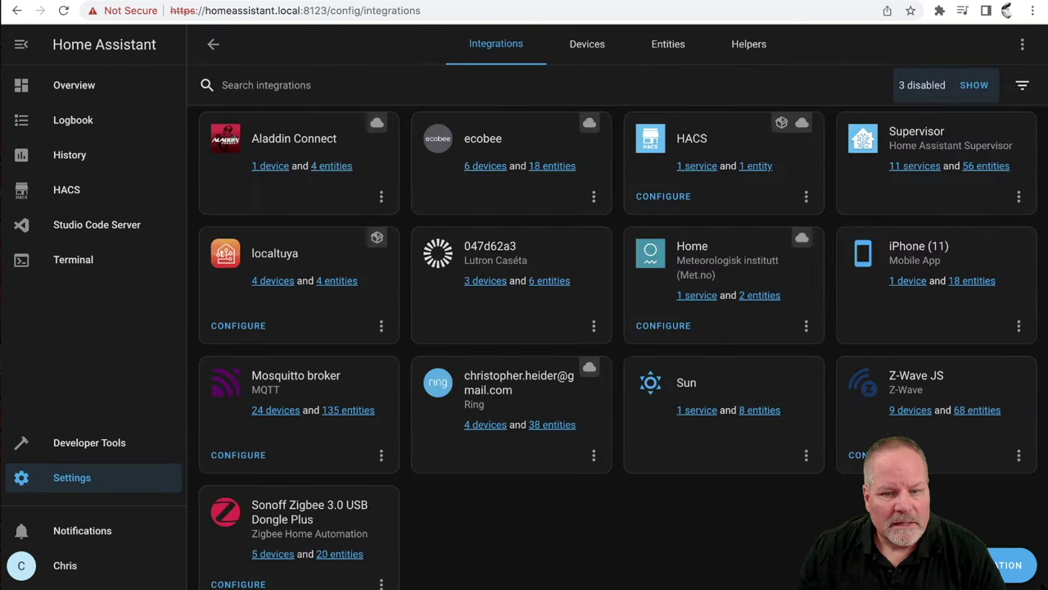
left_click(1012, 566)
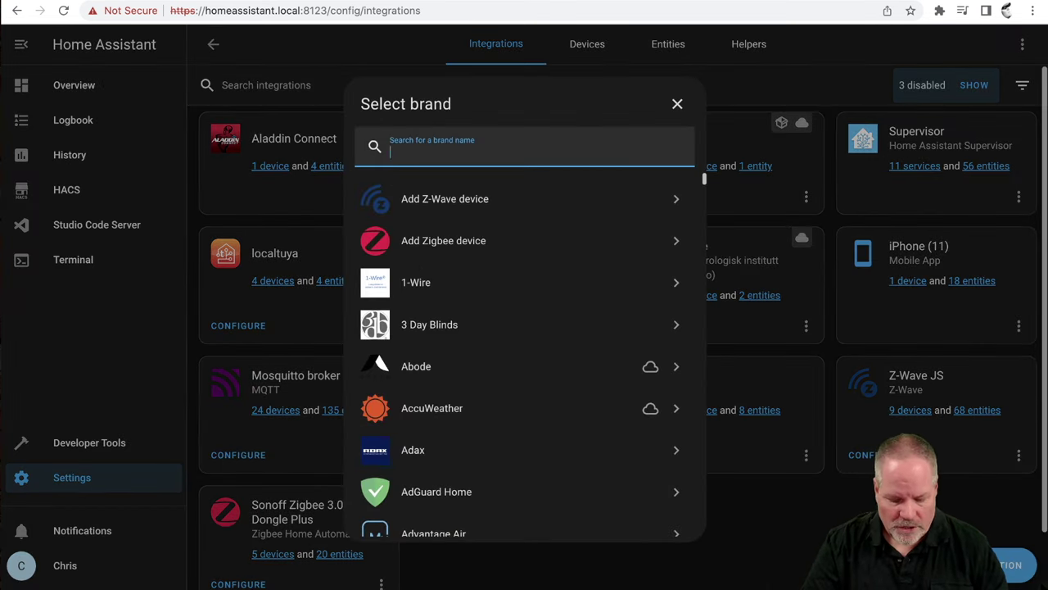
type("hue")
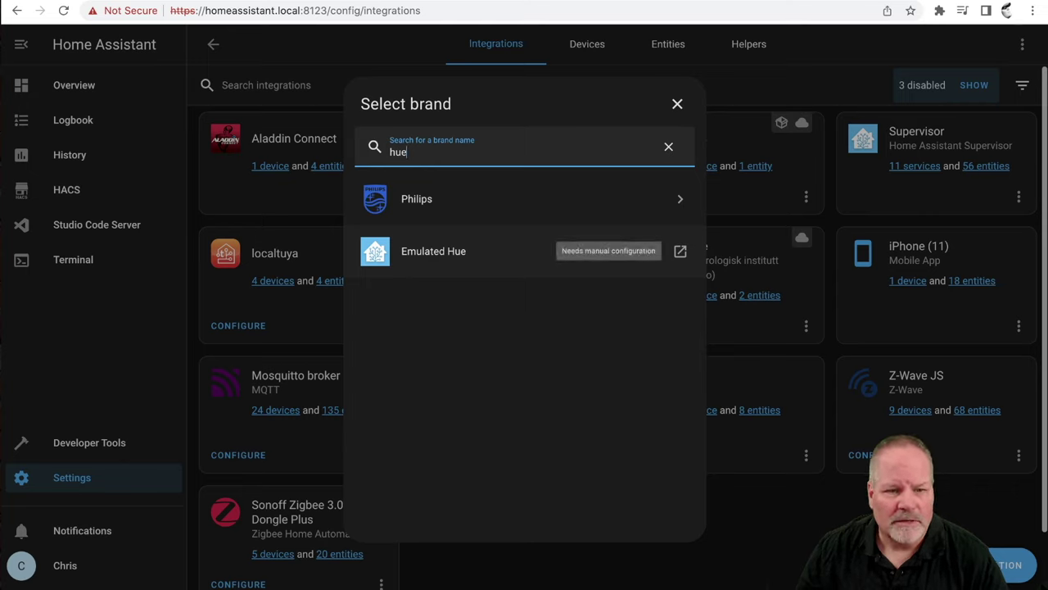
left_click(680, 251)
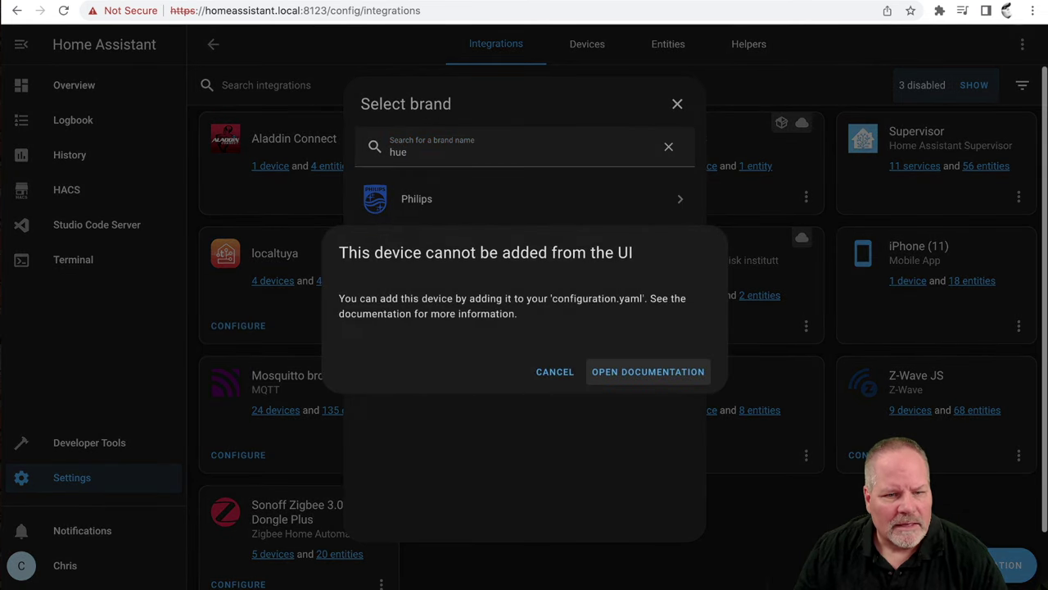
left_click(648, 371)
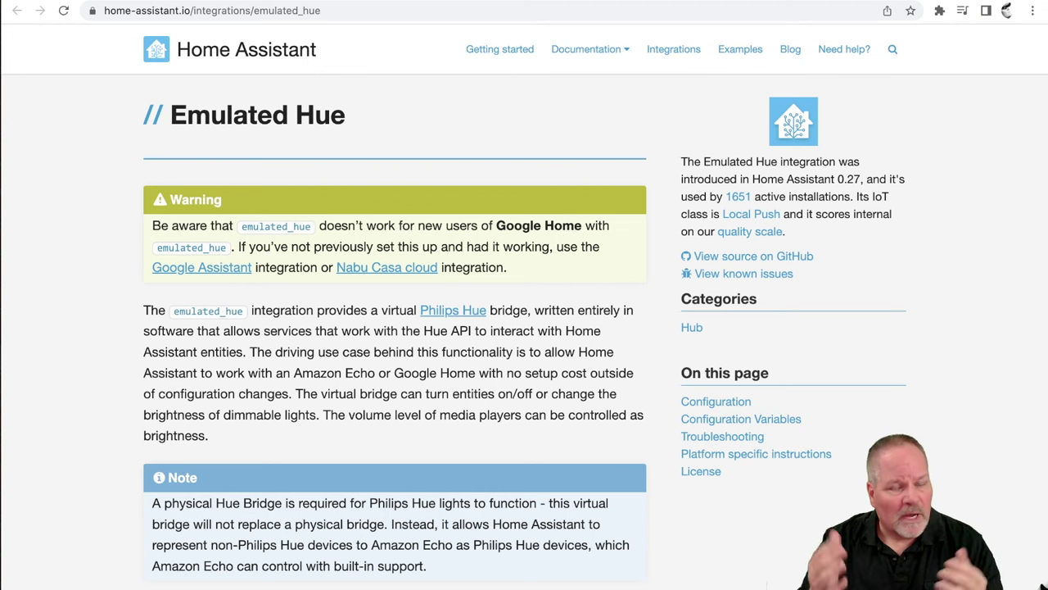
Step: Read the Emulated Hue notes on static IP addressing, and look up the homeassistant client's details in the network's client device list
scroll(1042, 583, "down", 5)
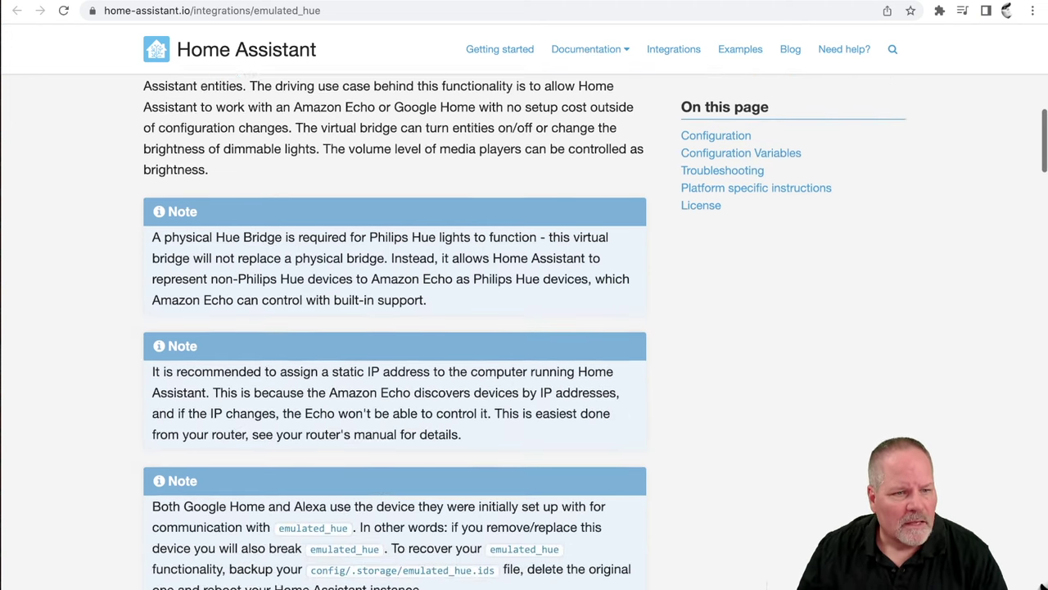
scroll(1043, 583, "down", 2)
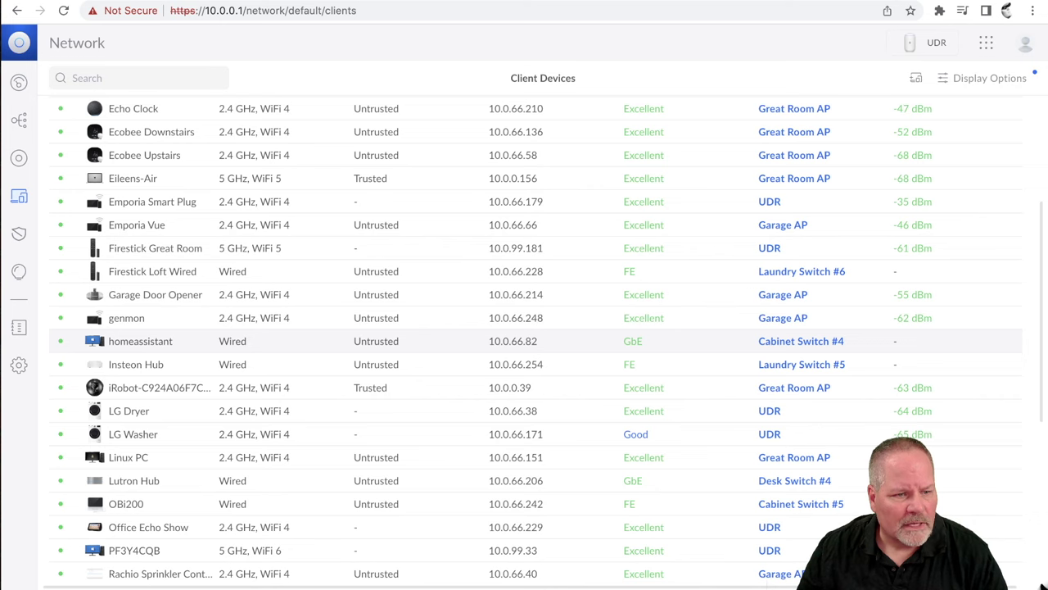
left_click(141, 340)
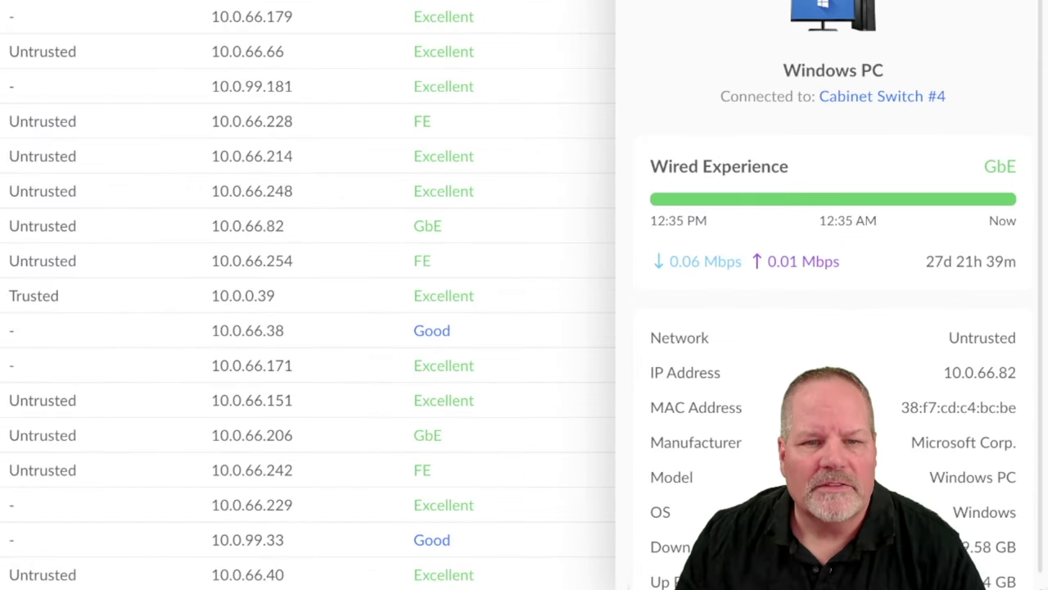
Step: Review the Emulated Hue configuration examples, configuration variables and full configuration sample in the documentation
scroll(902, 387, "down", 5)
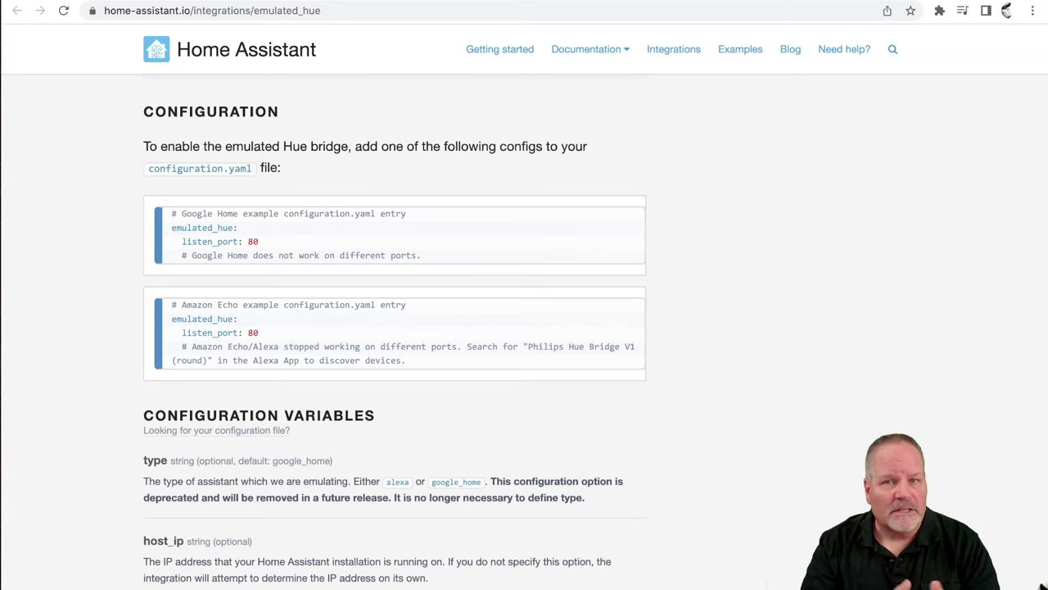
scroll(1042, 584, "down", 5)
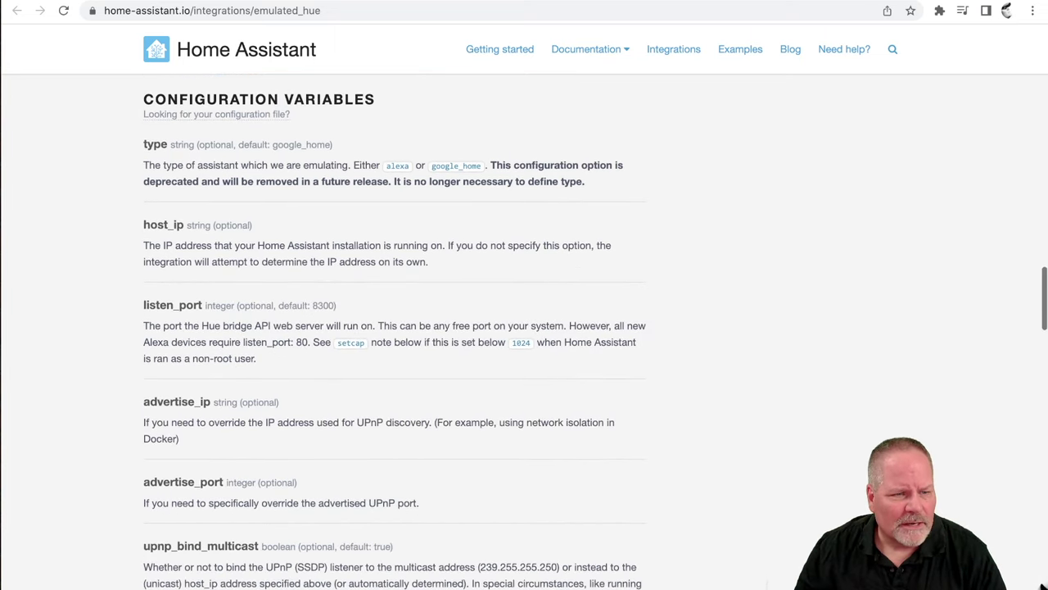
scroll(1043, 584, "down", 5)
scroll(1042, 584, "down", 5)
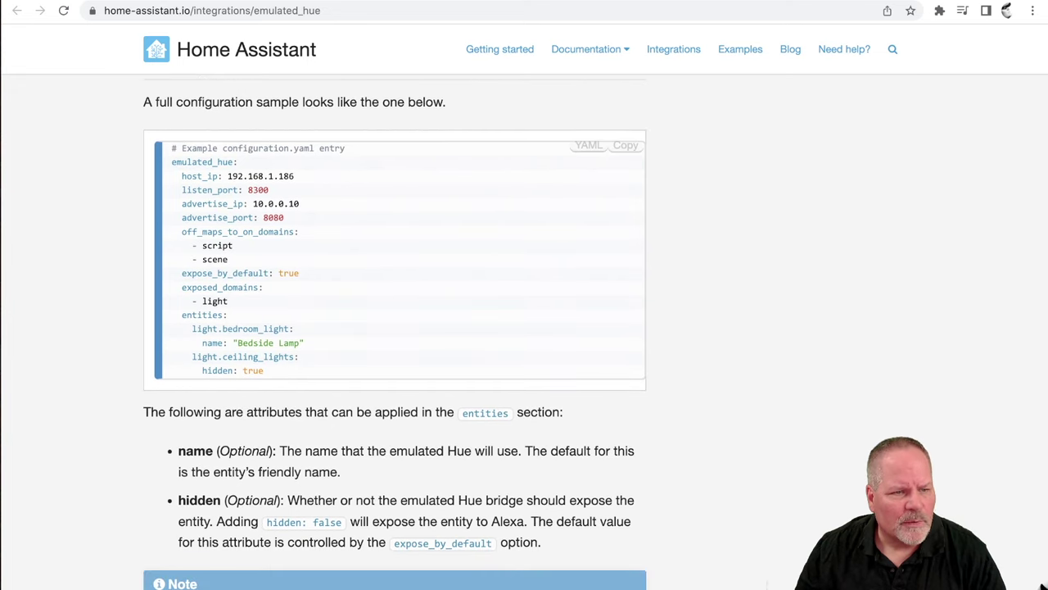
scroll(1042, 583, "down", 1)
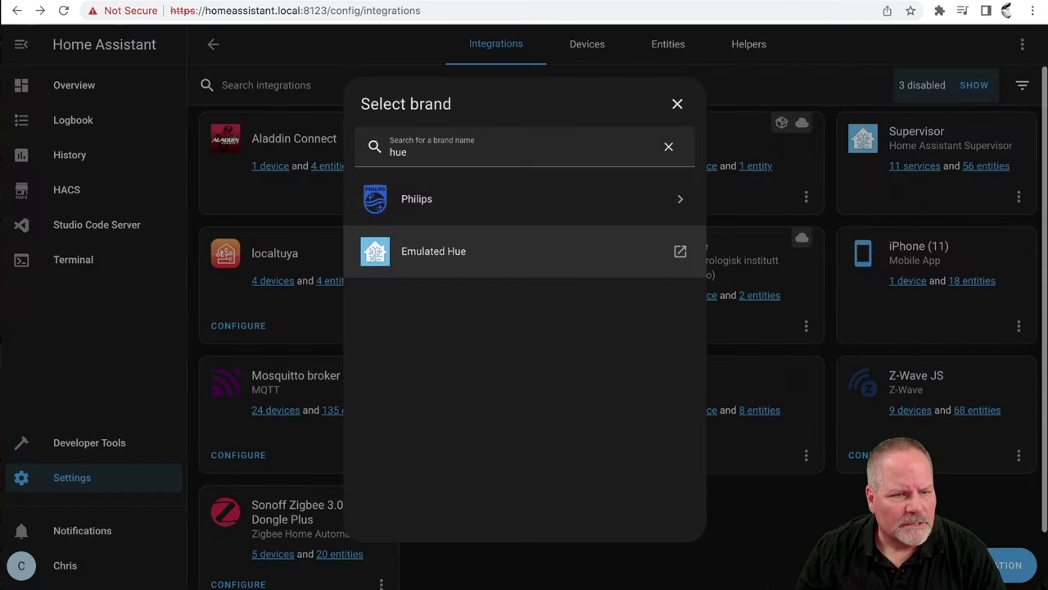
Step: Close the brand selection and open configuration.yaml in Studio Code Server
key("Escape")
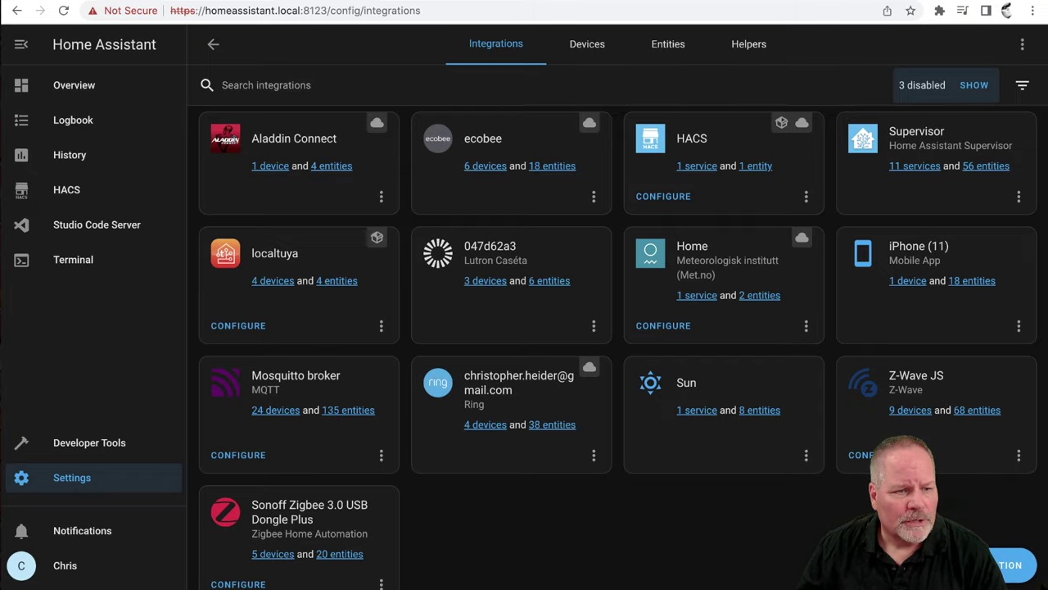
left_click(96, 224)
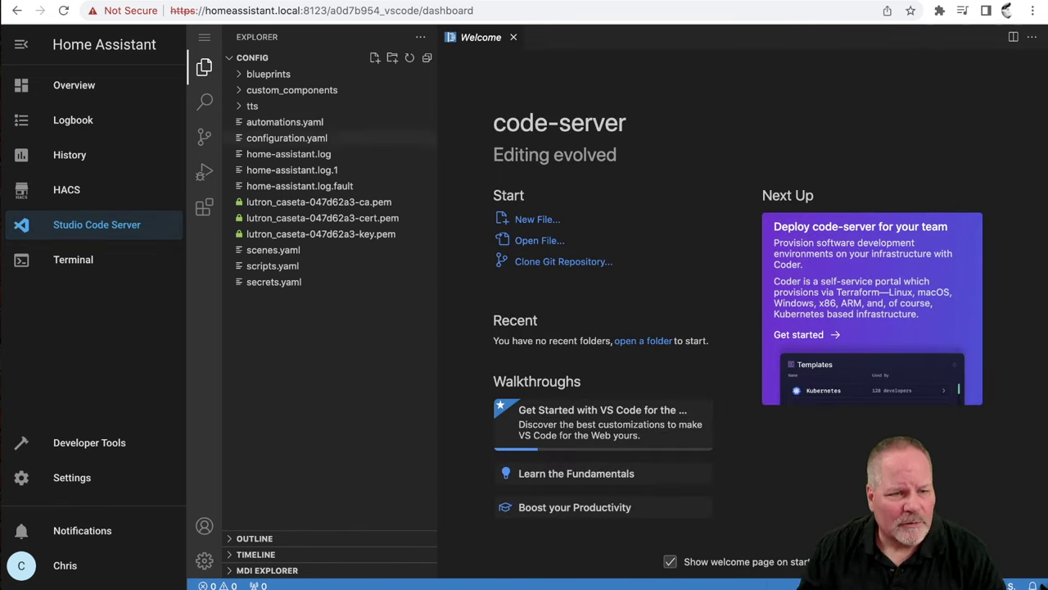
left_click(287, 138)
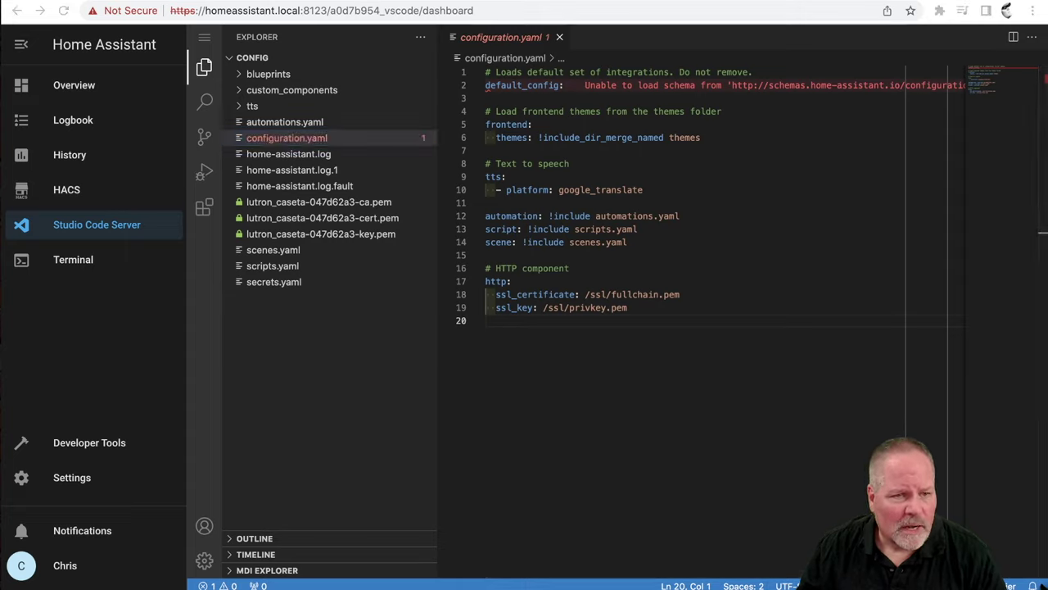
Step: Consult the documentation's sample configuration and add an indented emulated_hue: block with type: alexa below the HTTP component entries in configuration.yaml
key("super+Tab")
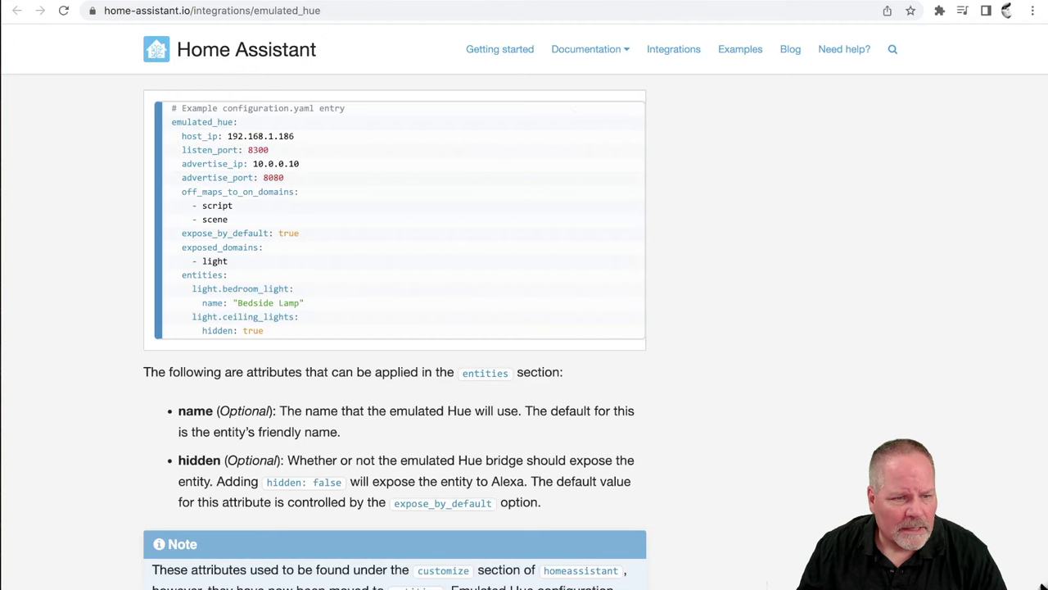
scroll(1041, 579, "down", 1)
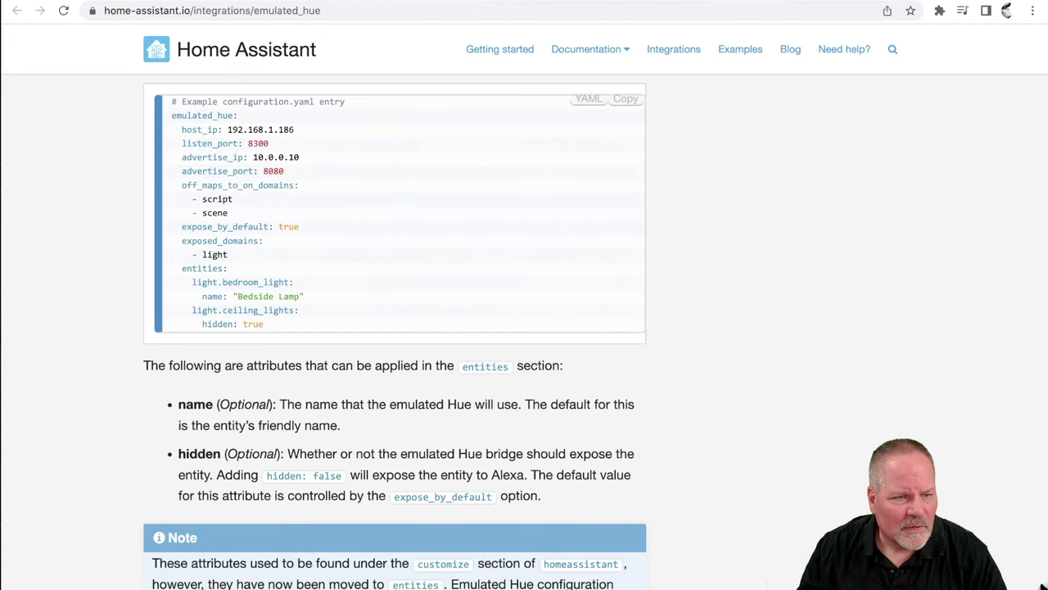
key("super+Tab")
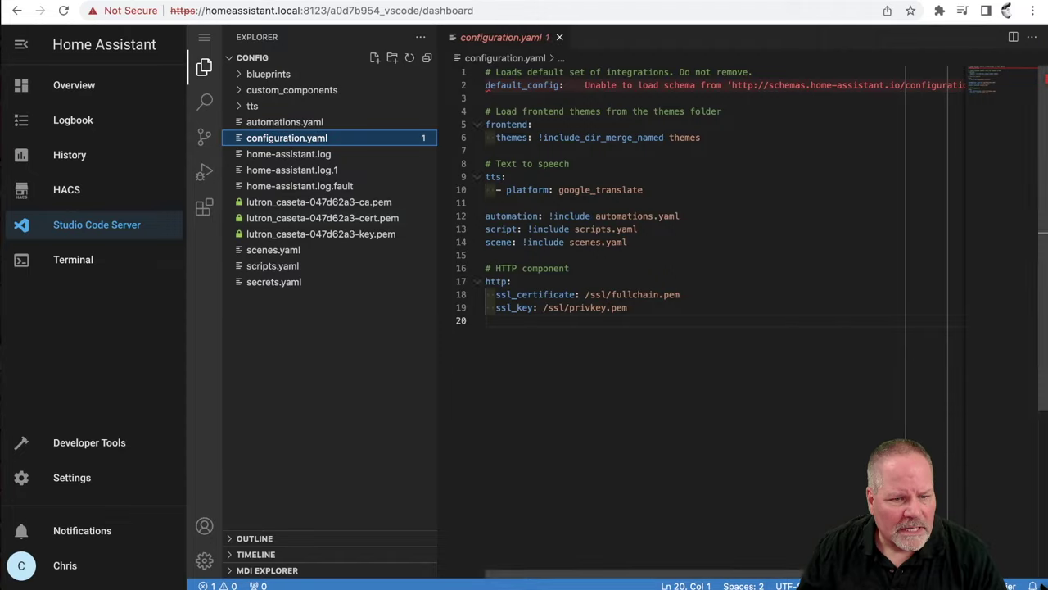
key("Return")
key("Tab")
type("emulated_hue:")
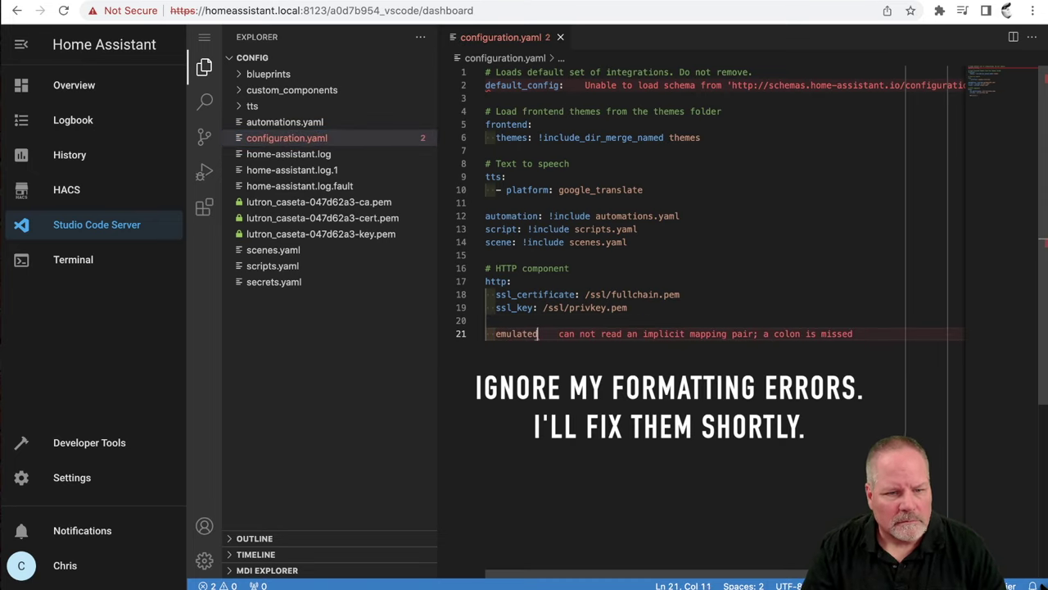
key("Return")
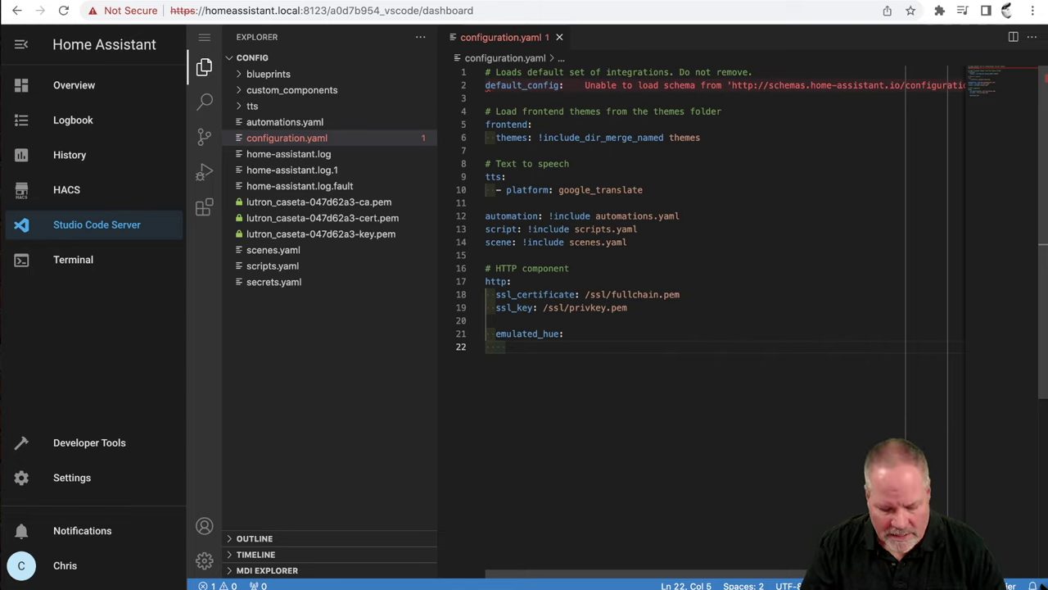
type("type: al")
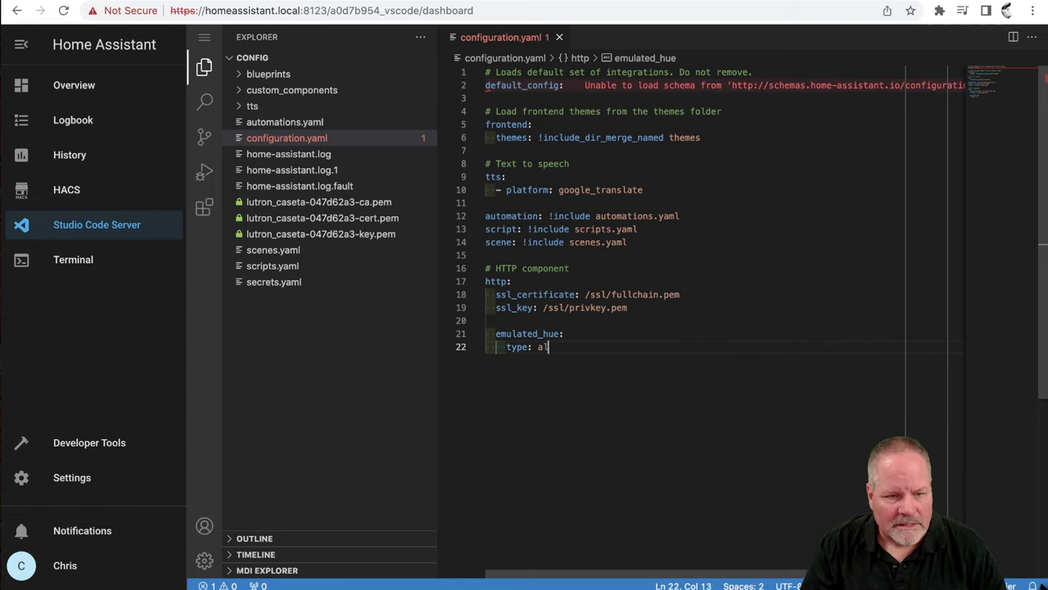
type("exa")
key("Return")
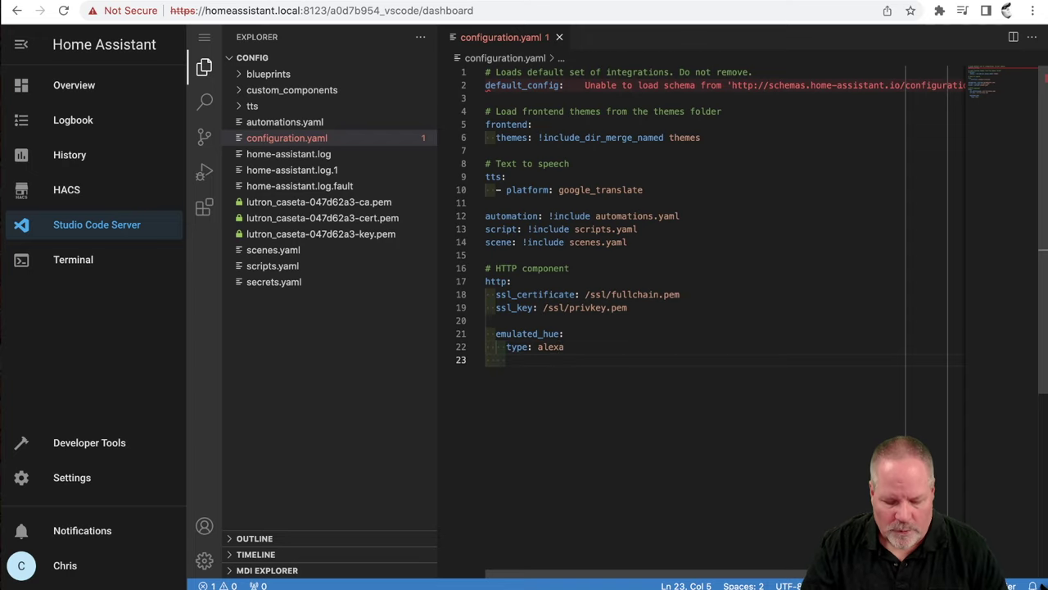
Step: Add host_ip: 10.0.66.82 and listen_port: 80 to the emulated_hue block
type("host_ip:")
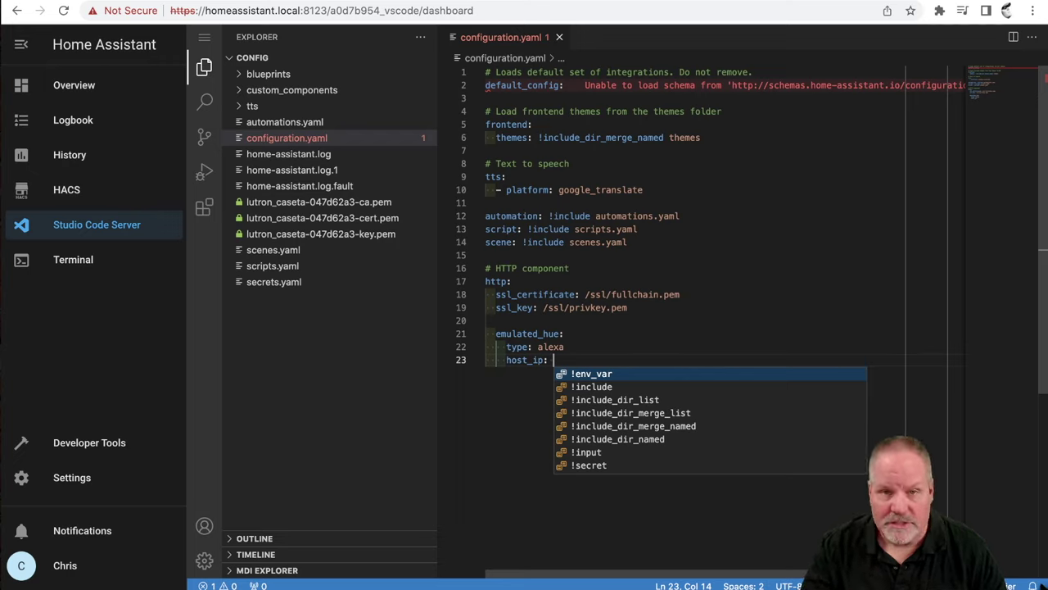
type(" 10.0.")
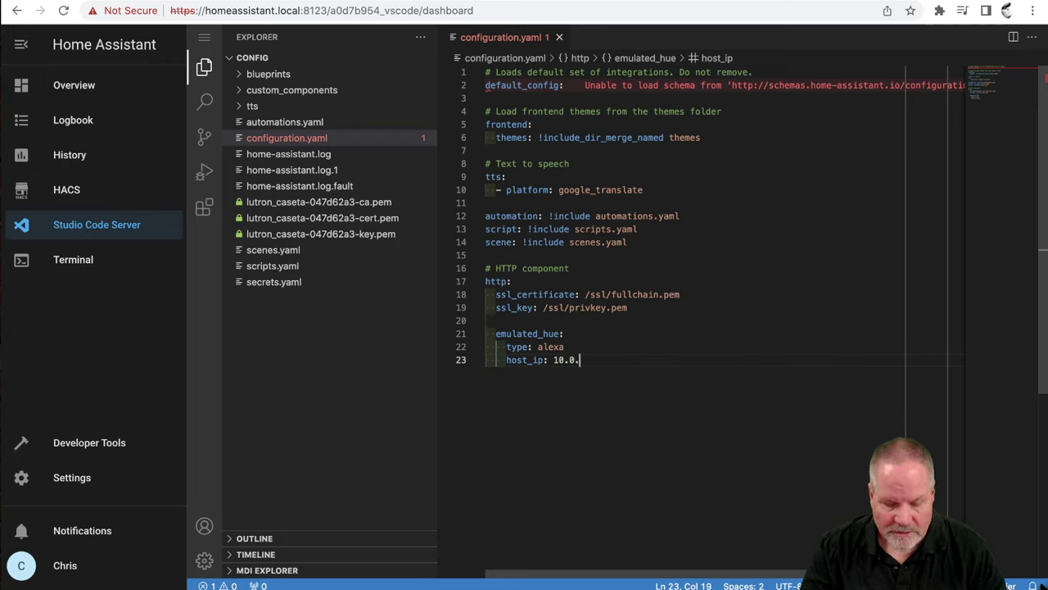
type("66.82")
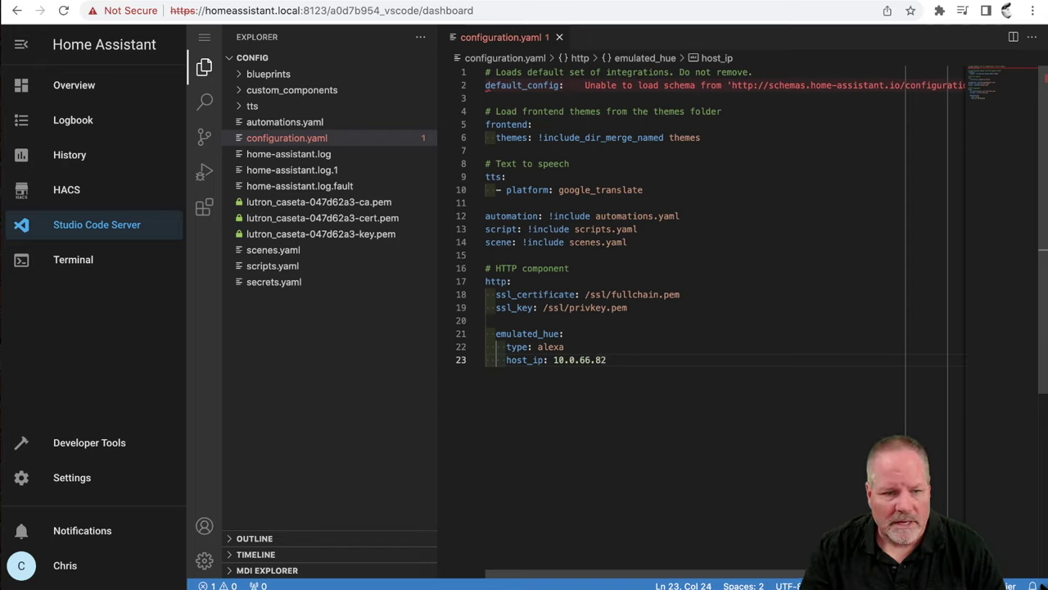
key("Return")
type("listen_port: ")
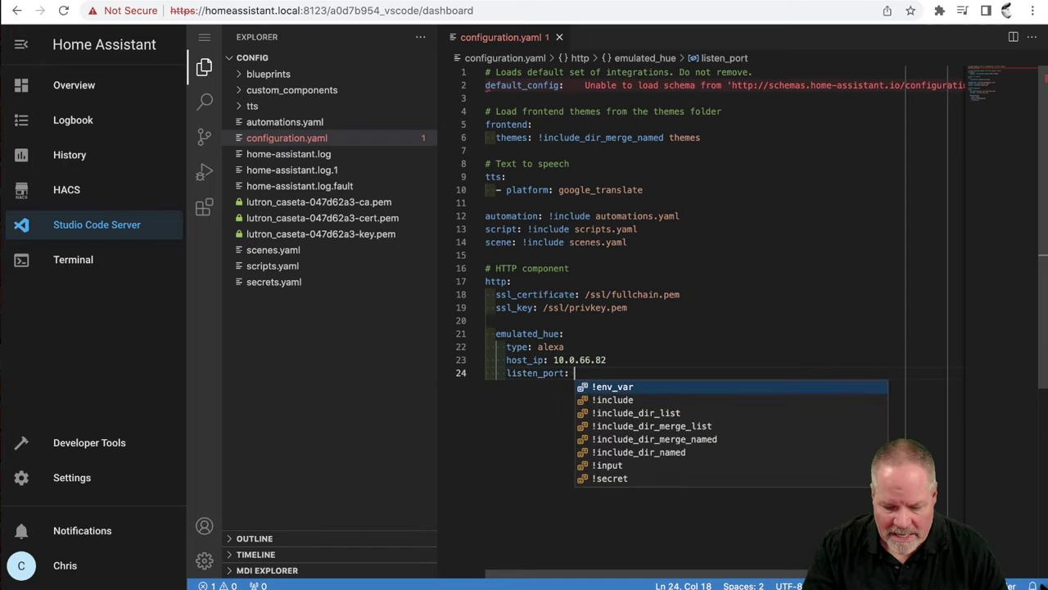
type("80")
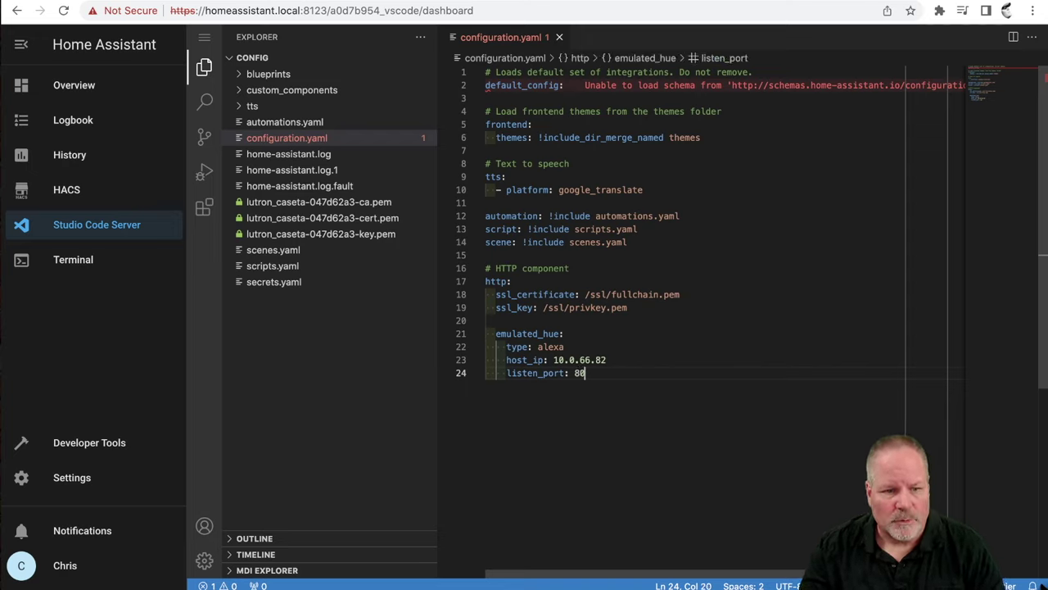
key("Return")
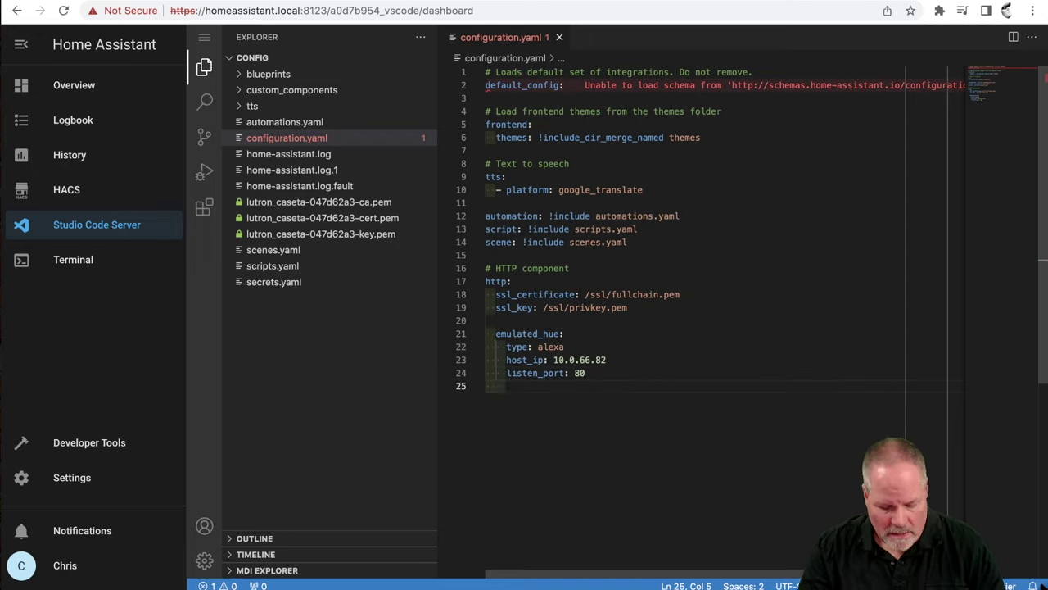
Step: Add expose_by_default: false to the emulated_hue block and start an entities: section below it
type("expose_by_default: false")
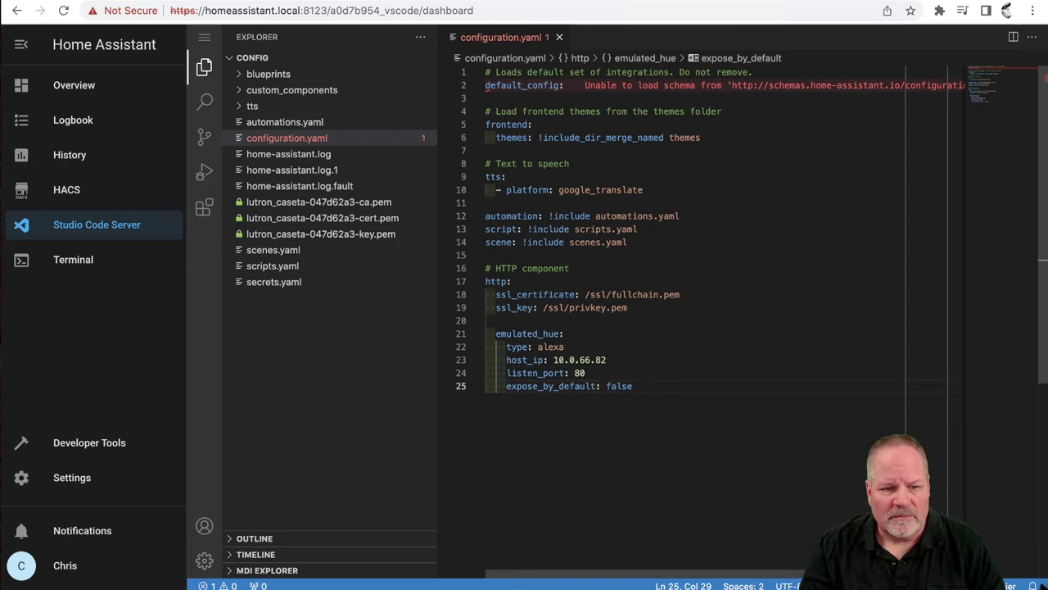
key("Return")
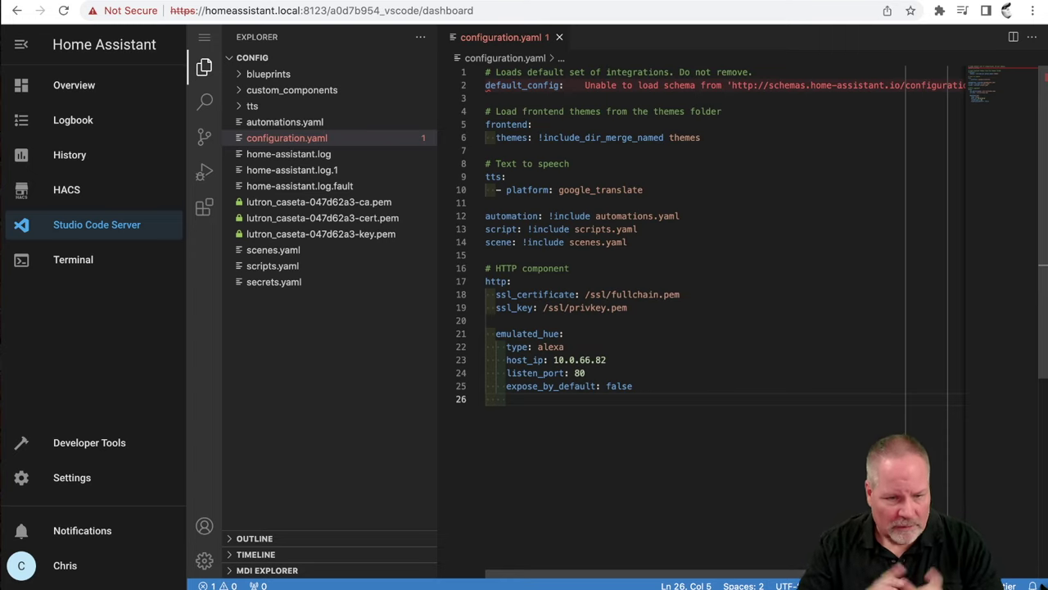
type("entities:")
key("Return")
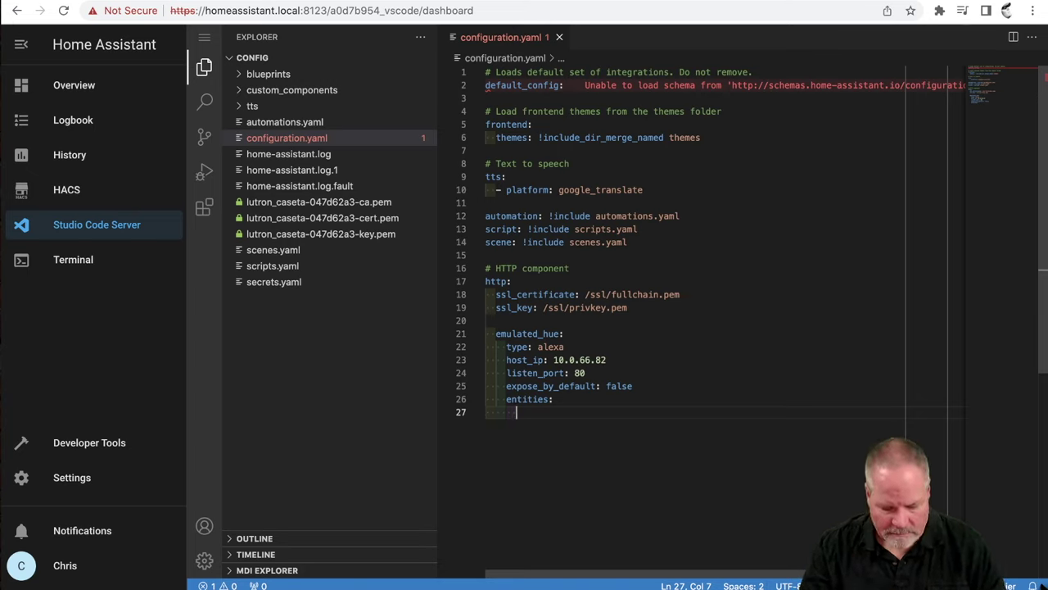
Step: Add the entity switch.kitchen_scene_controller under entities with name: "Kitchen" and hidden: false
type("switch.kitchen_scene_controller:")
key("Return")
type("name")
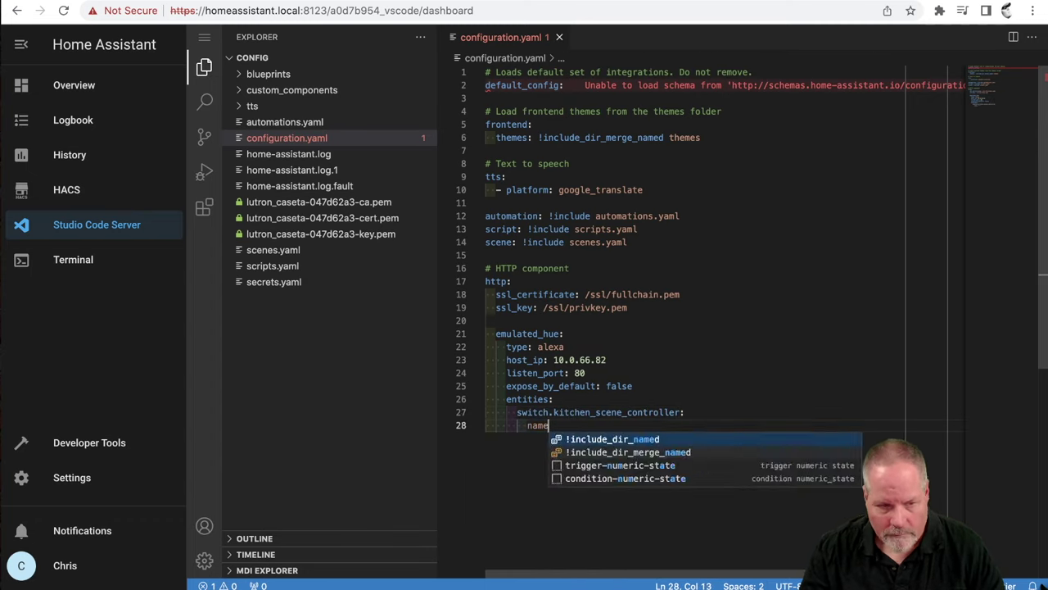
type(": \"Kitchen\"")
key("Return")
type("hidden: false")
key("Return")
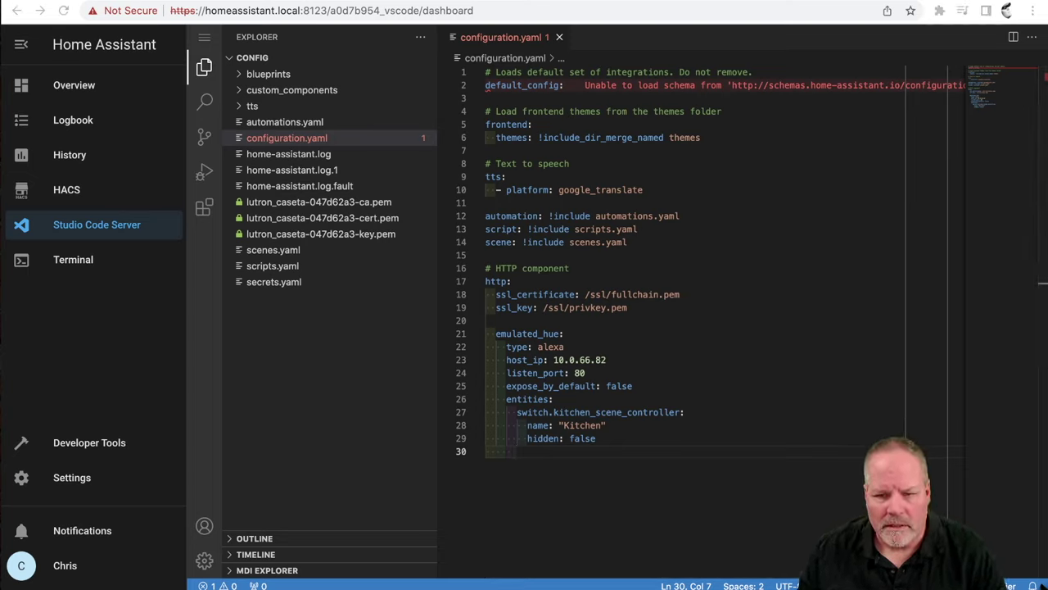
Step: Add the entities light.island_dimmer named "Island" and input_boolean.sleeping named "Sleeping", both with hidden: false
type("light.island_dimmer:   name: \"Island\"   hidden: false input_boolean.sleeping:   name: \"Sleeping\"   hidden: false")
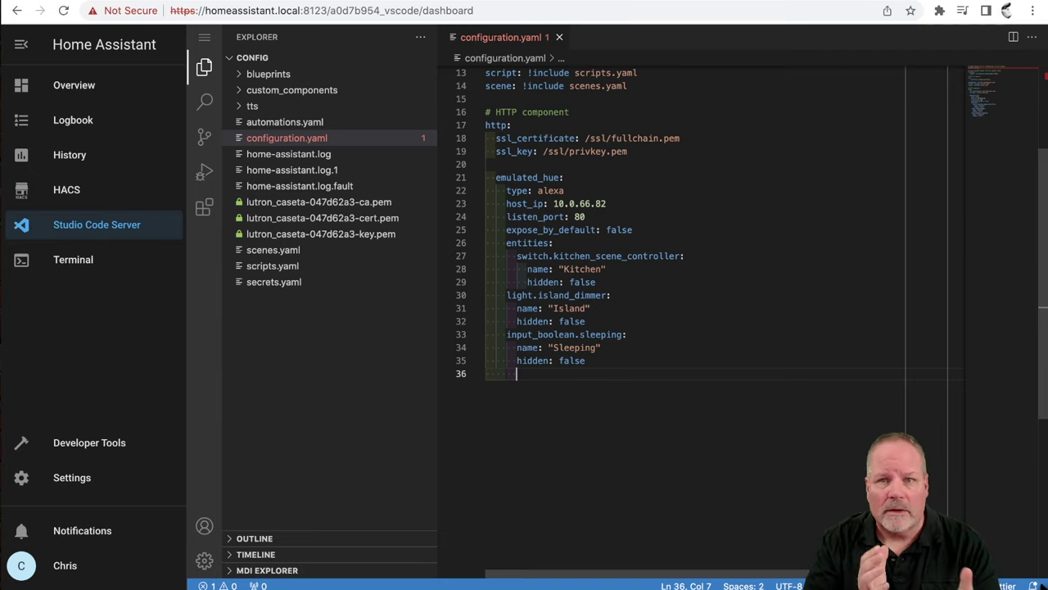
Step: Correct the YAML indentation so emulated_hue is a top-level block with all three entities aligned under entities
key("super+z")
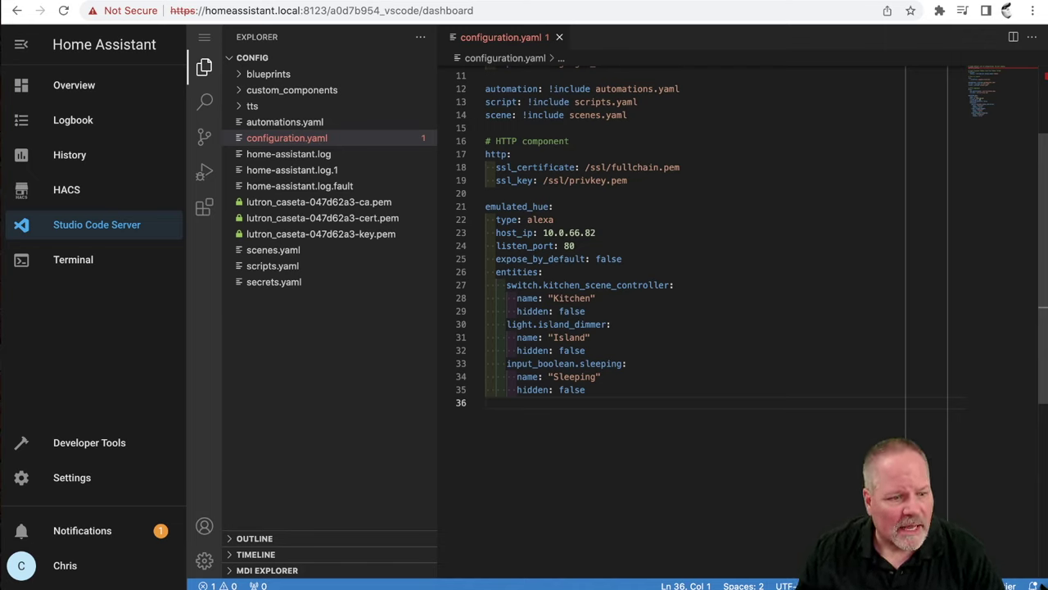
Step: Perform a full restart of Home Assistant from the system settings and confirm it
left_click(72, 477)
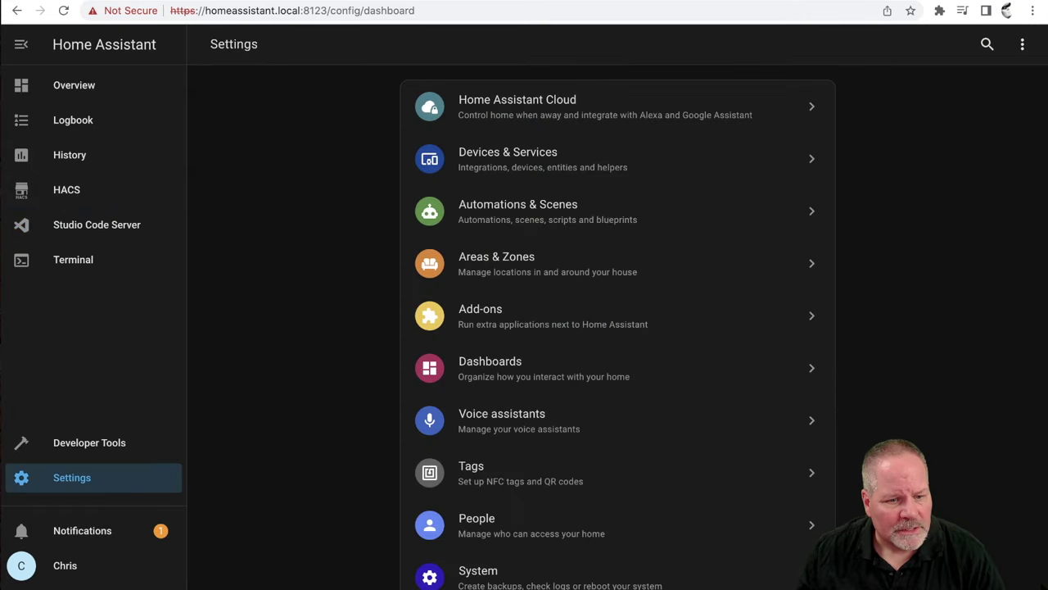
scroll(573, 472, "down", 1)
left_click(491, 510)
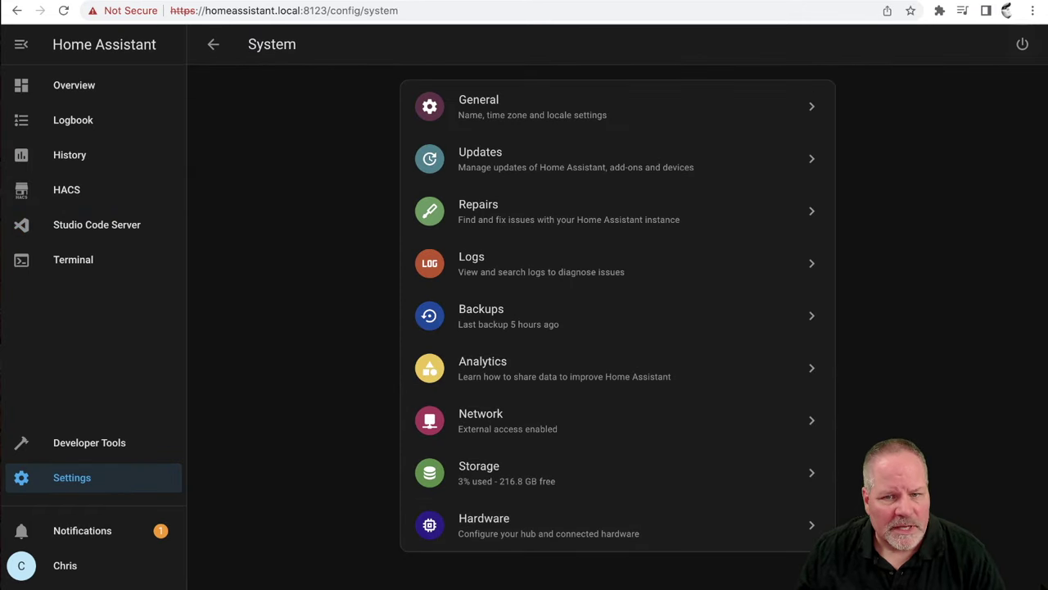
left_click(1022, 44)
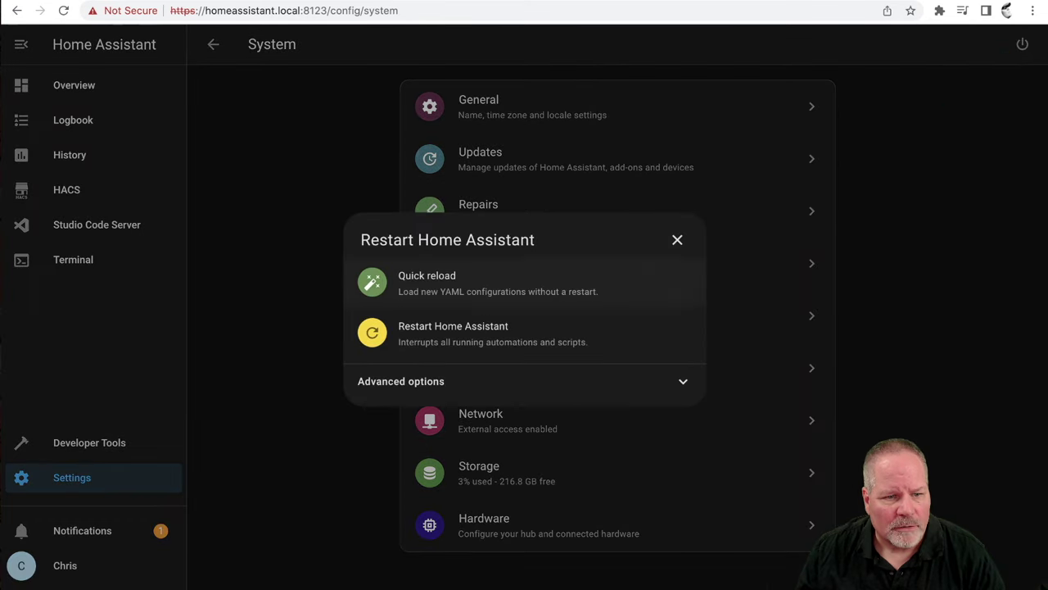
left_click(453, 334)
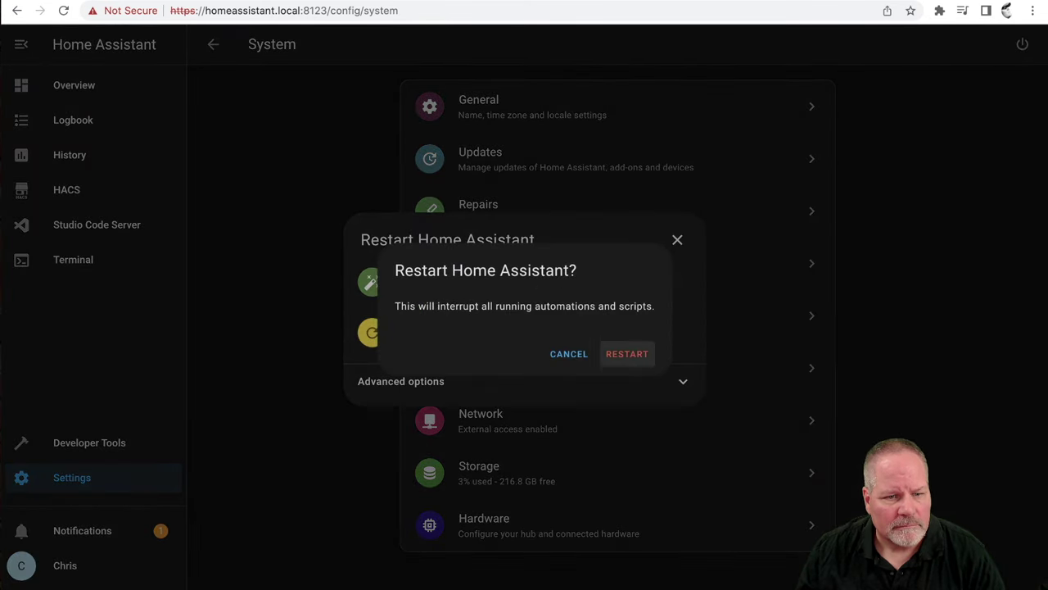
left_click(626, 354)
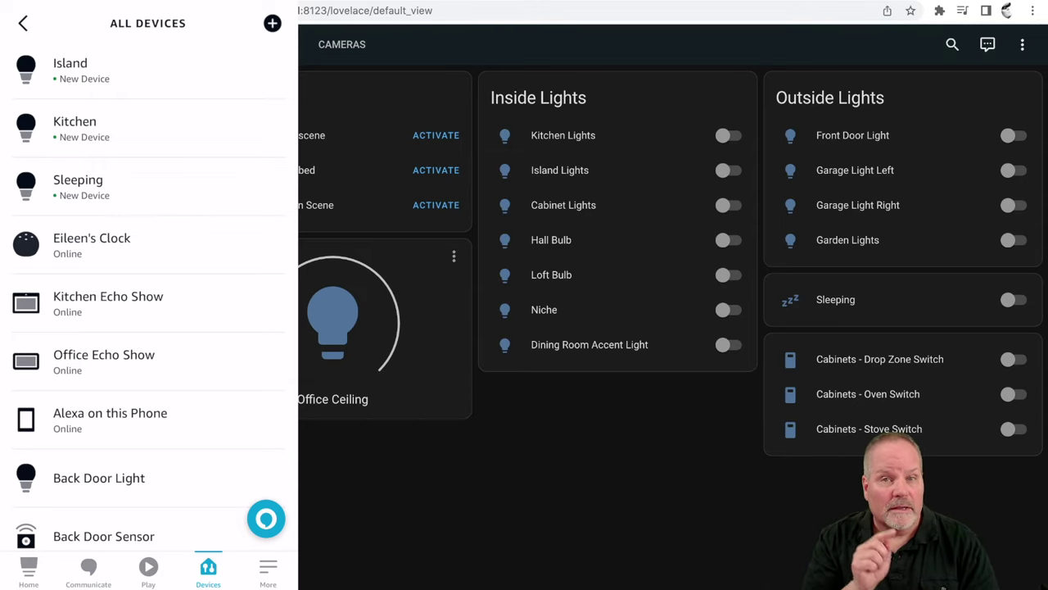
Step: Open the Kitchen device in the Alexa app's list of all devices and switch its power on
scroll(154, 295, "down", 3)
scroll(154, 295, "up", 3)
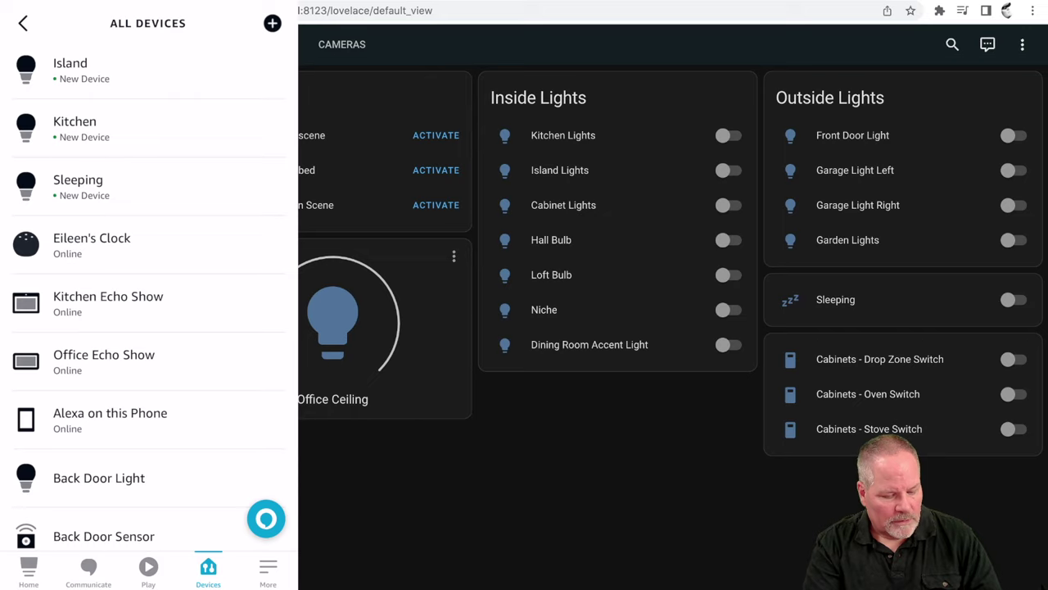
left_click(148, 128)
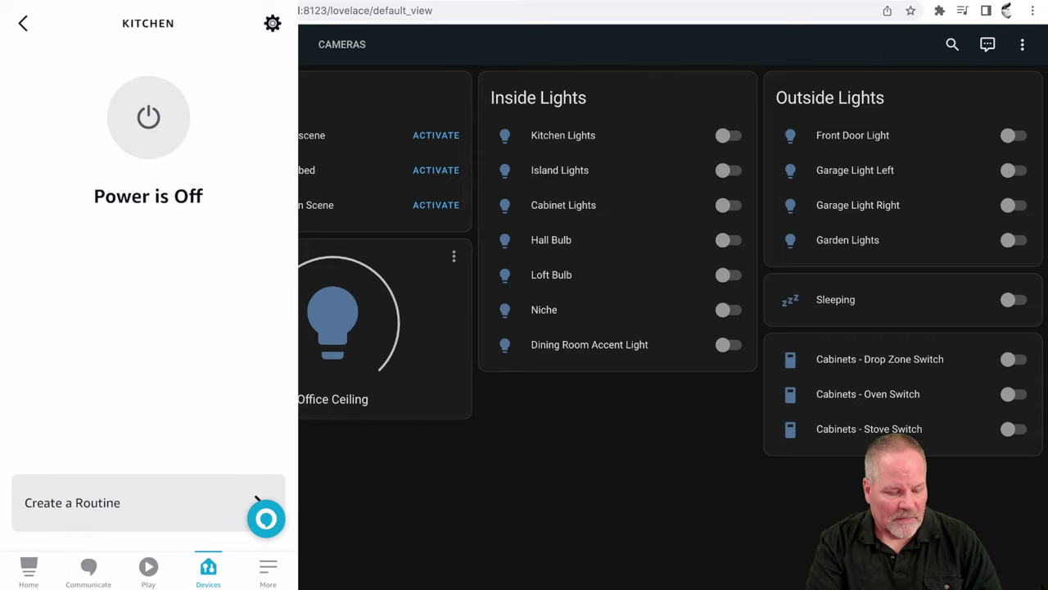
left_click(148, 117)
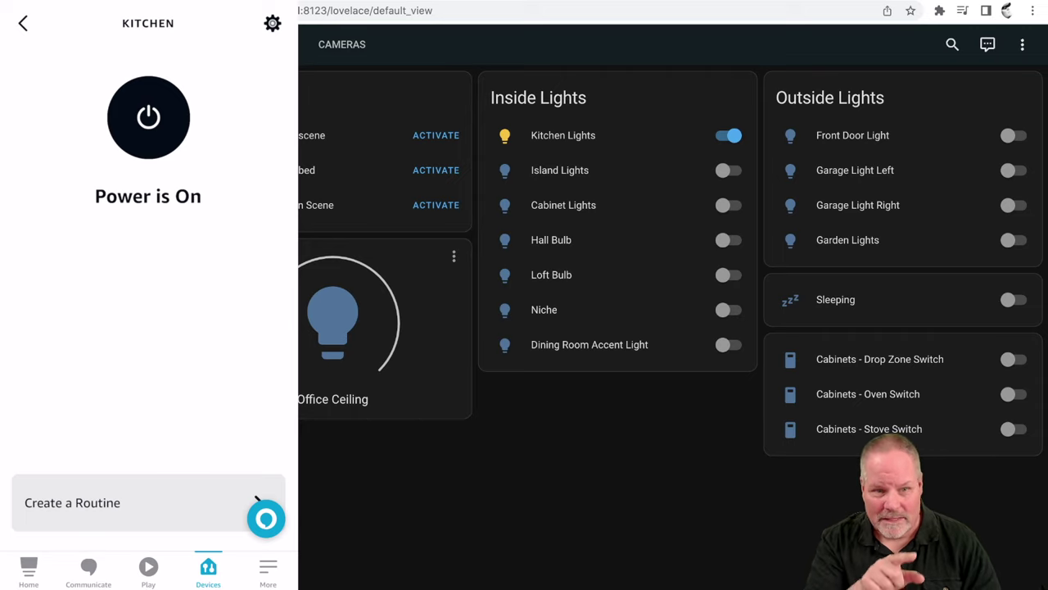
Step: Switch on the Island device from the Alexa device list and return to the list of all devices
left_click(23, 23)
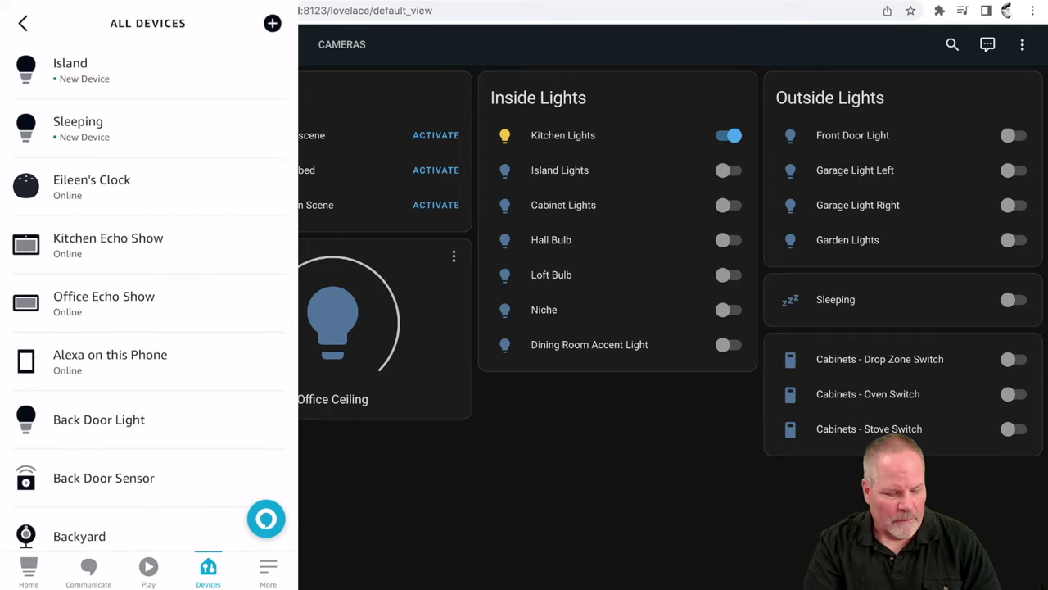
left_click(69, 69)
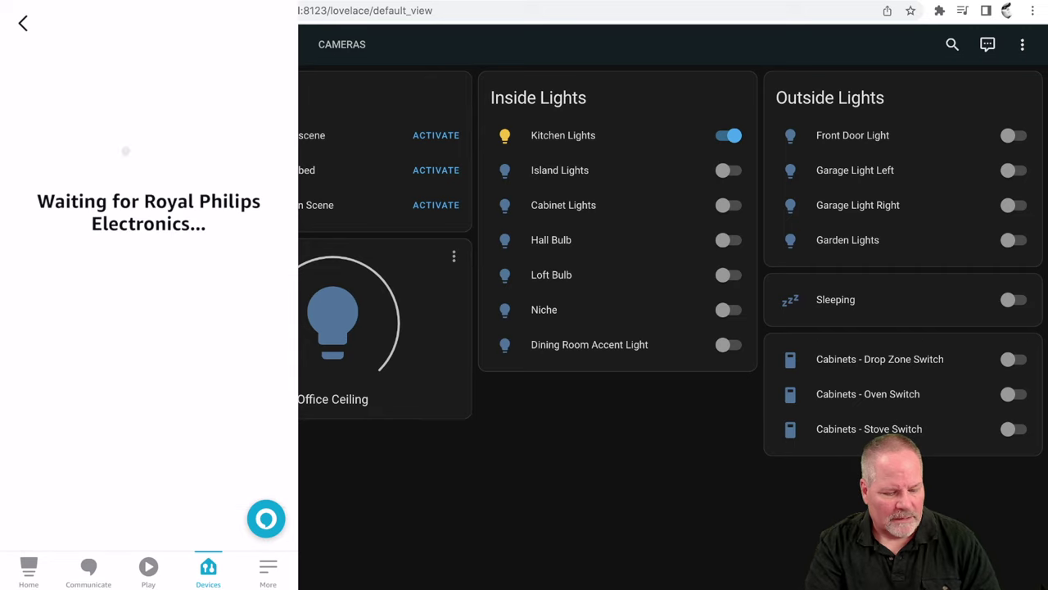
left_click(148, 117)
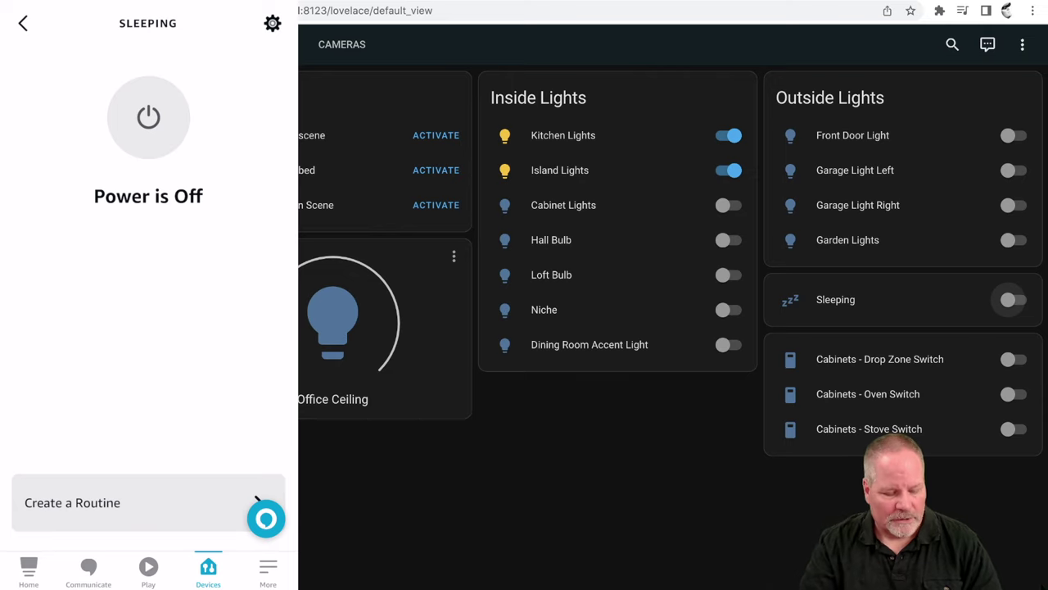
left_click(23, 23)
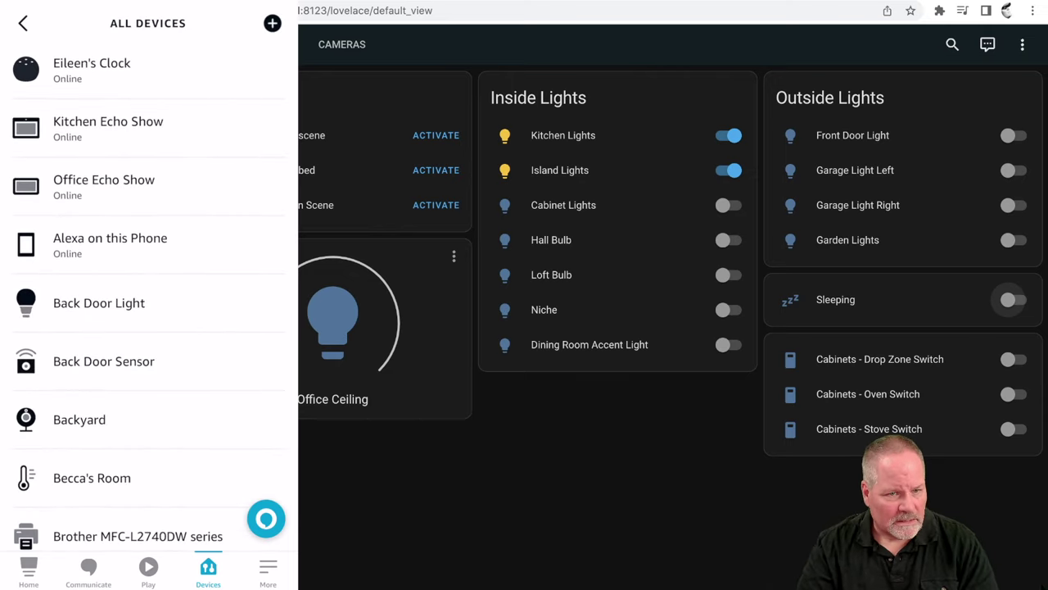
Step: Use the Alexa assistant to turn off the Kitchen lights and the Island lights
left_click(266, 518)
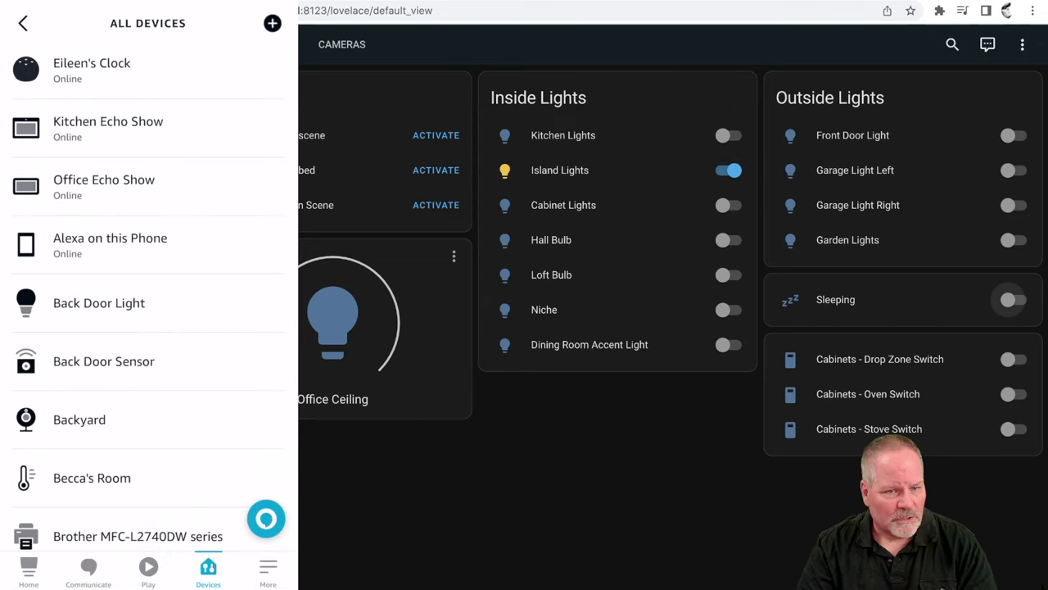
left_click(266, 518)
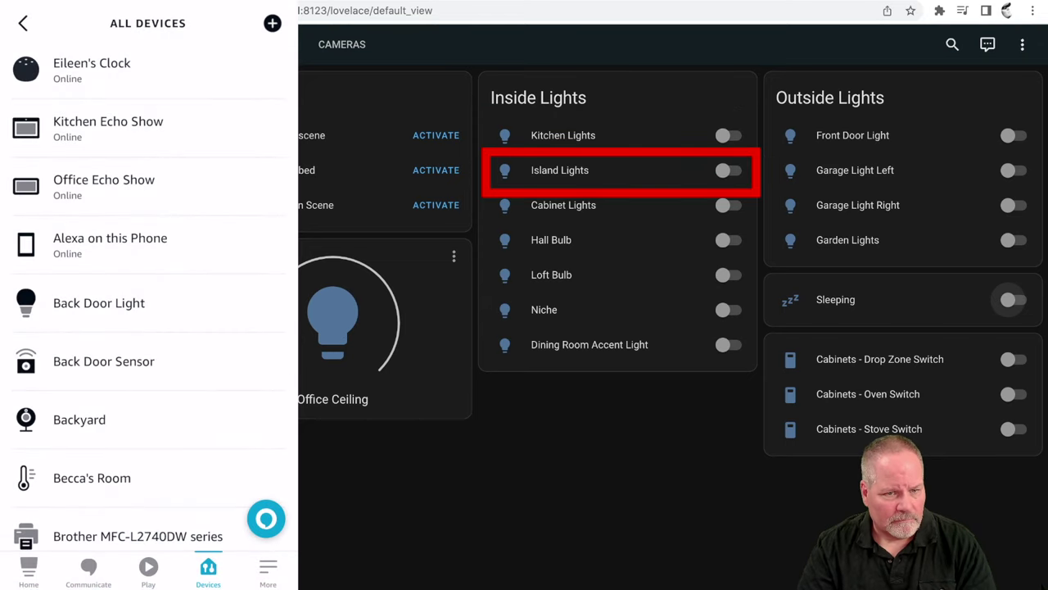